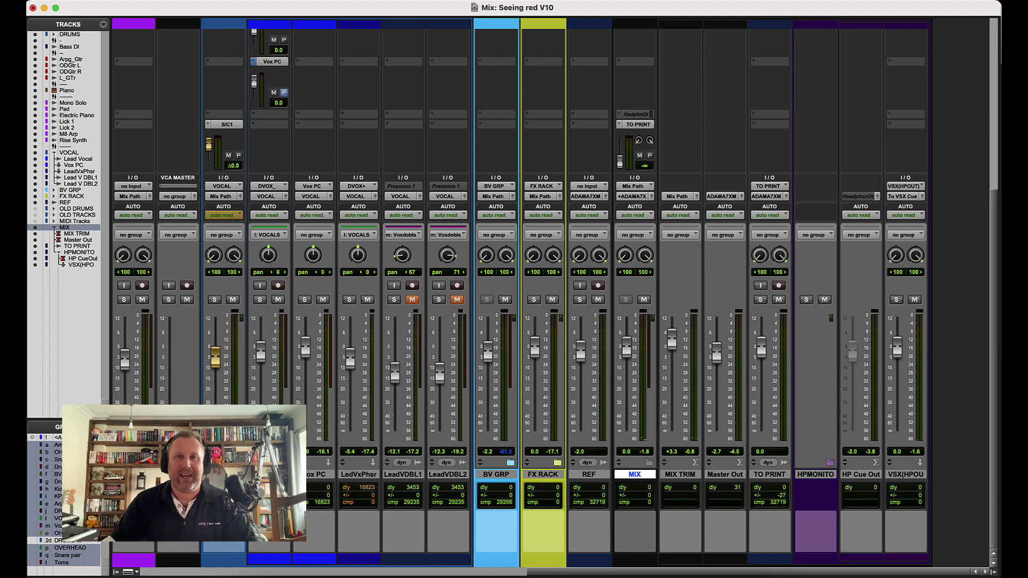
{"action": "scroll", "coordinate": [685, 56], "scroll_direction": "up", "scroll_amount": 5}
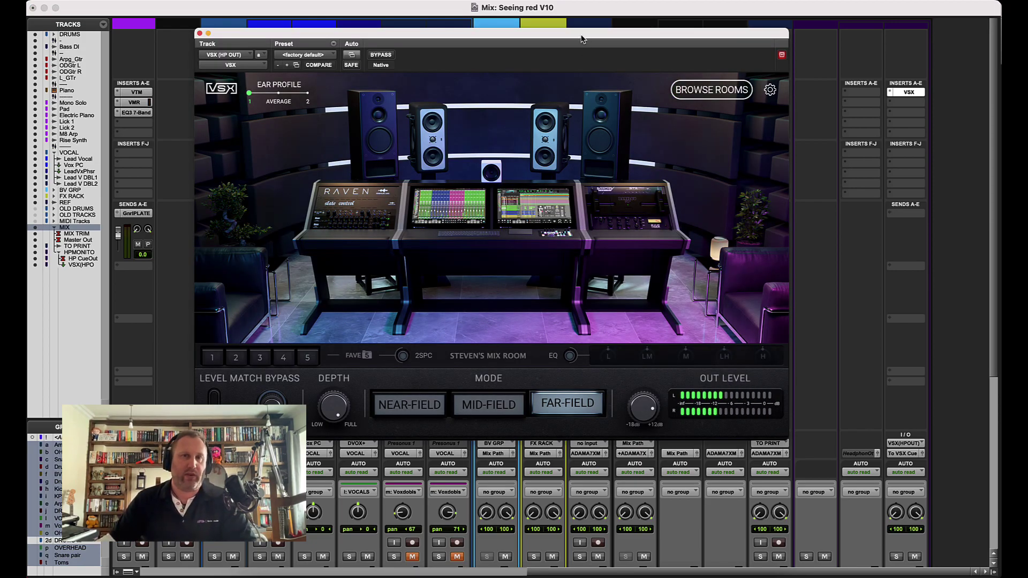
{"action": "left_click_drag", "start_coordinate": [584, 36], "coordinate": [622, 67]}
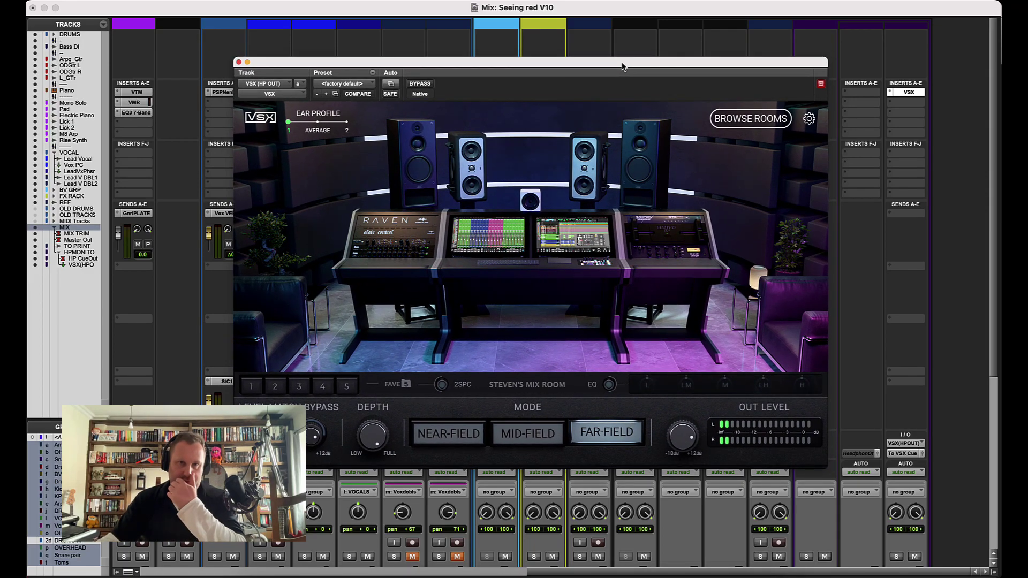
{"action": "left_click", "coordinate": [238, 63]}
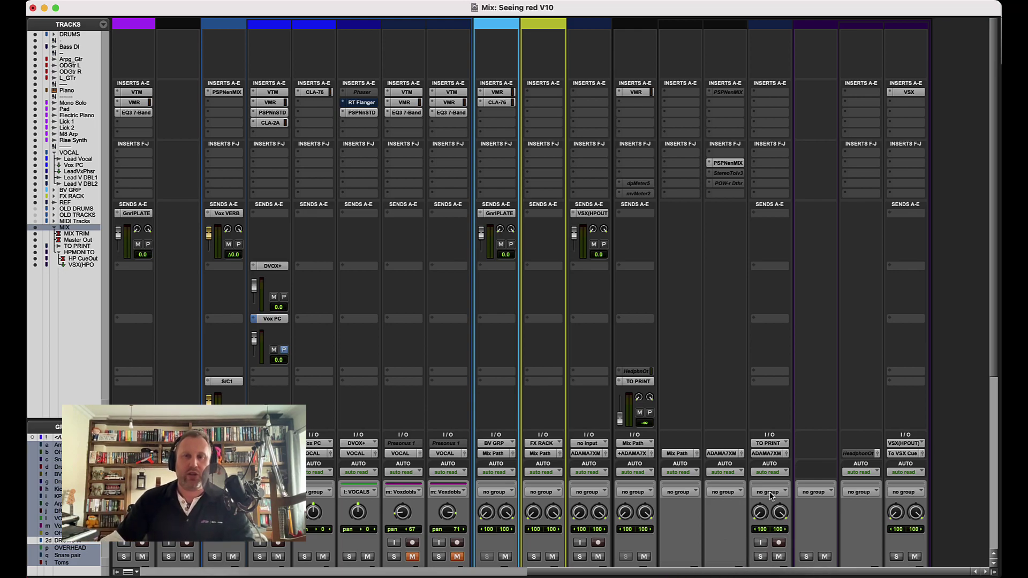
Step: Bring the LadioCast Mixer, with BlackHole inputs and headphone outputs, in front of Pro Tools
{"action": "left_click", "coordinate": [739, 572]}
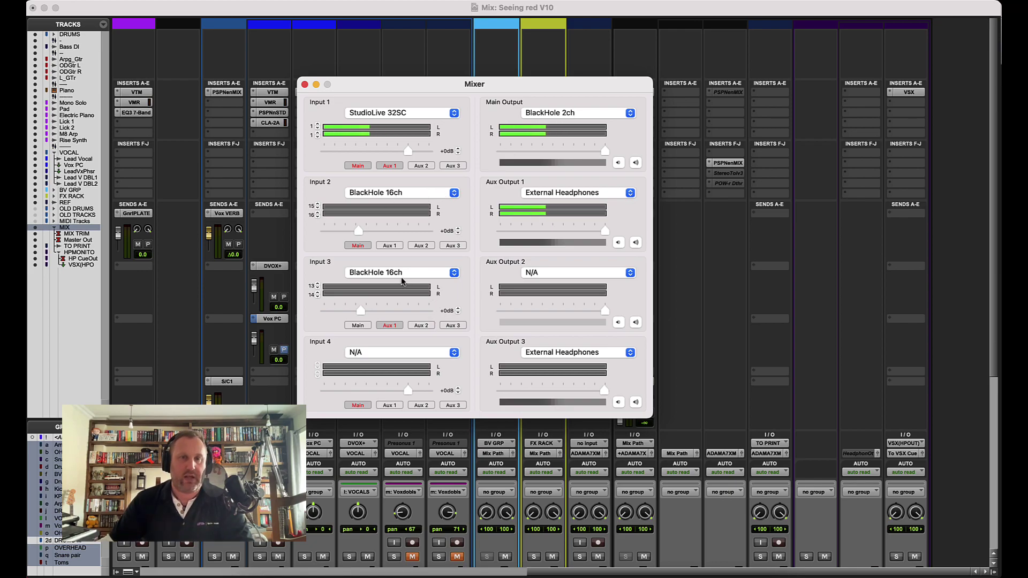
Step: Check Input 4's available audio devices and leave it unassigned
{"action": "left_click", "coordinate": [394, 351]}
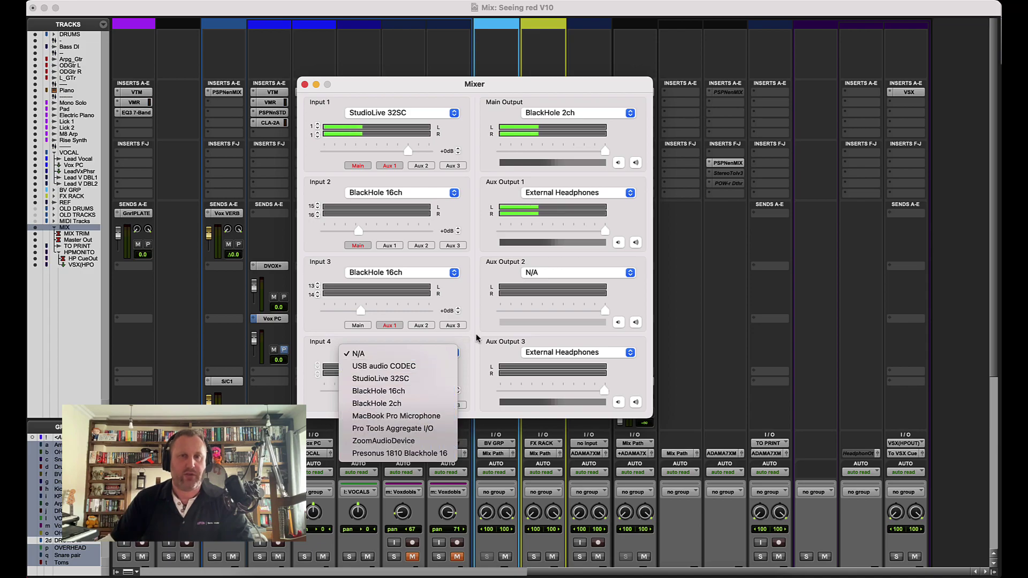
{"action": "left_click", "coordinate": [473, 303]}
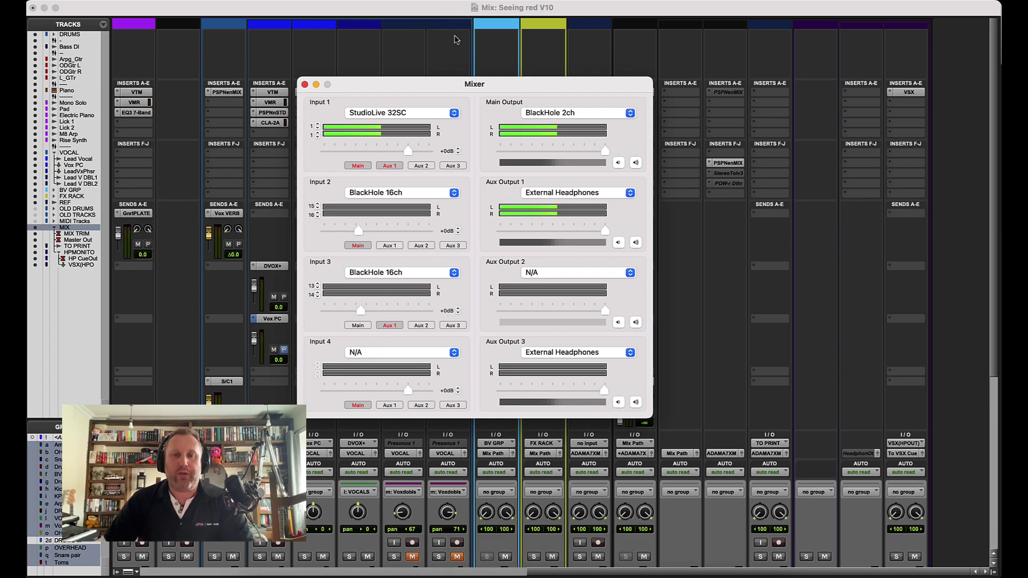
{"action": "left_click", "coordinate": [438, 11]}
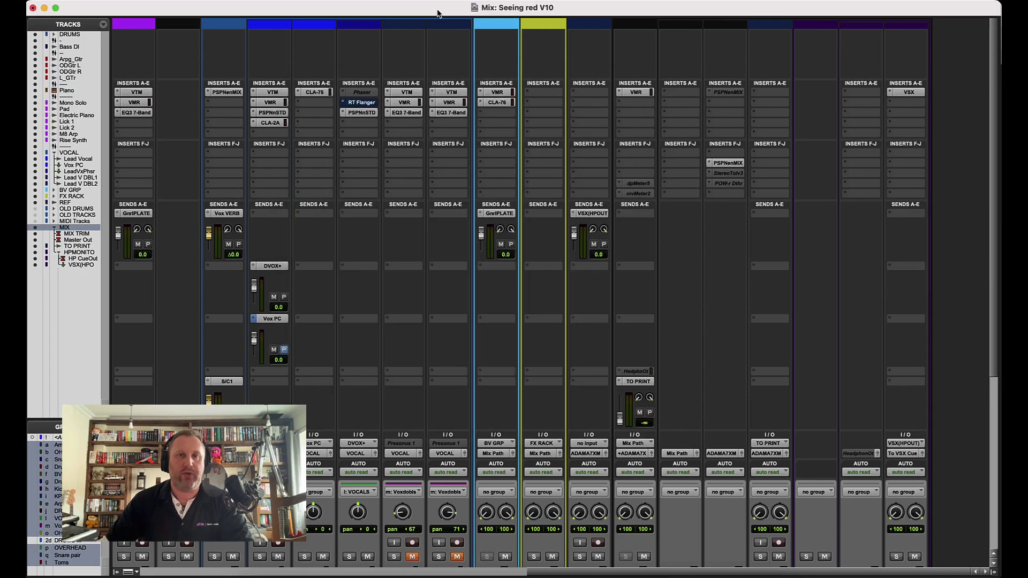
{"action": "left_click", "coordinate": [401, 3]}
{"action": "left_click", "coordinate": [403, 23]}
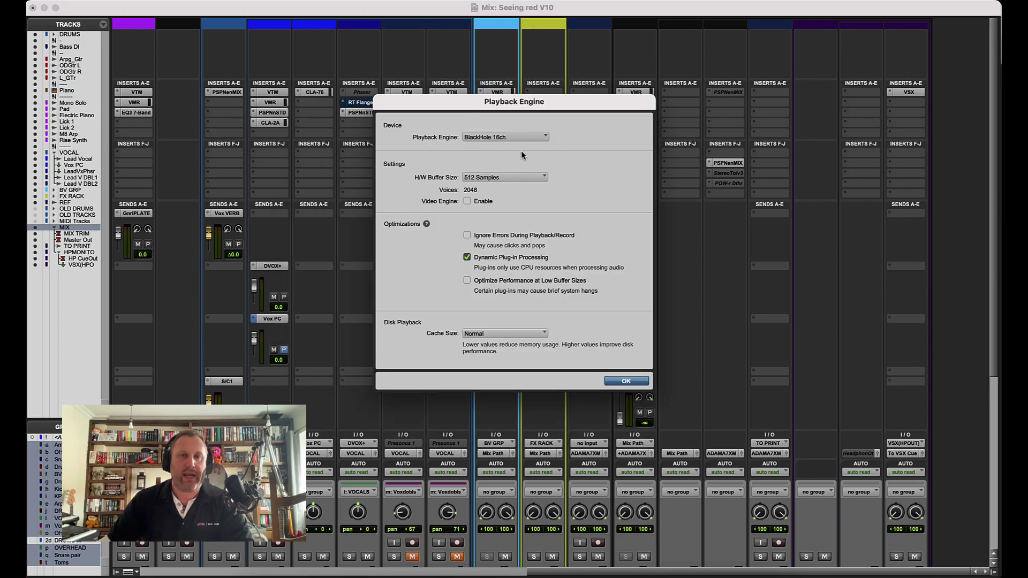
{"action": "left_click", "coordinate": [626, 381]}
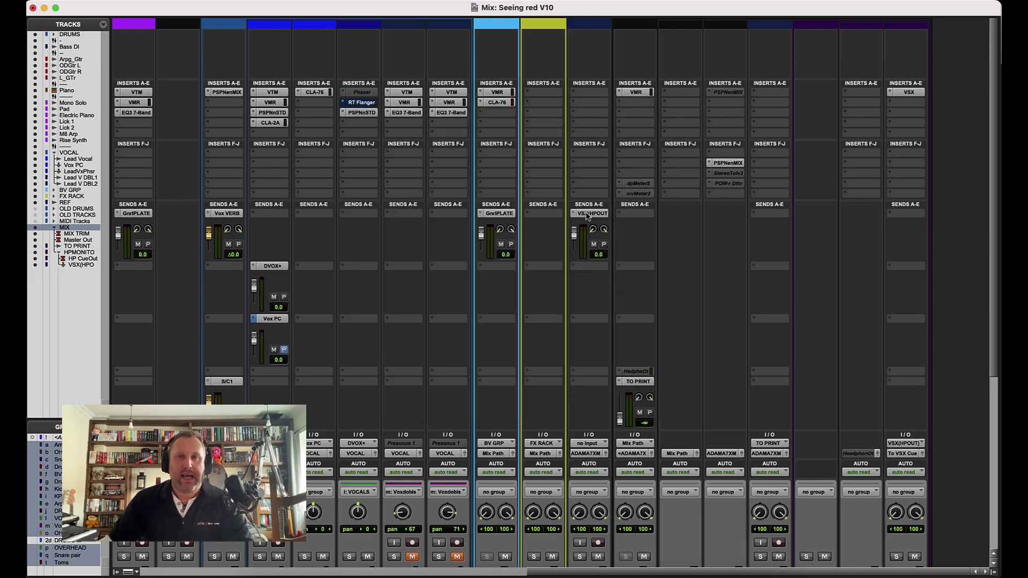
{"action": "left_click", "coordinate": [401, 3]}
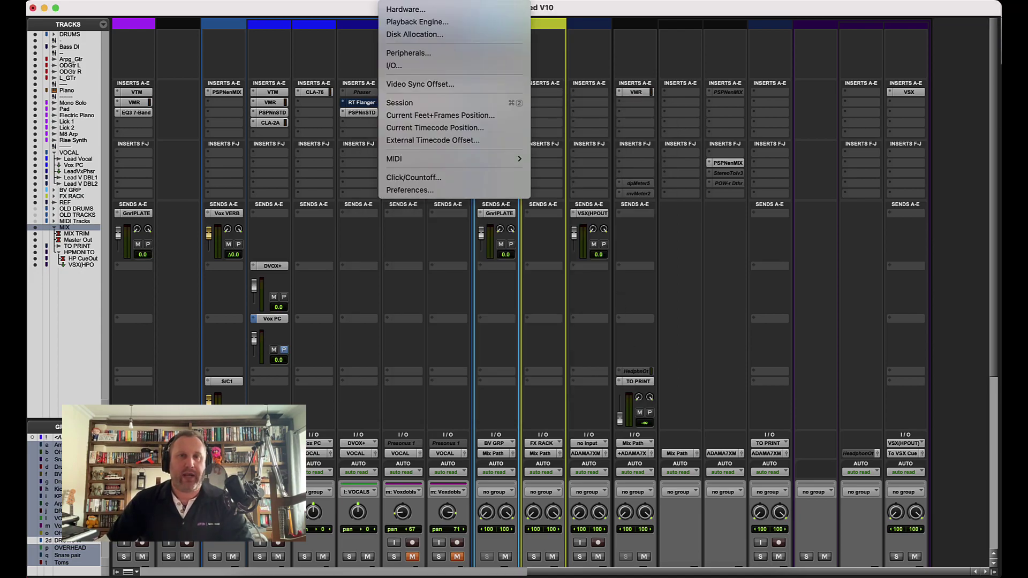
{"action": "left_click", "coordinate": [405, 65]}
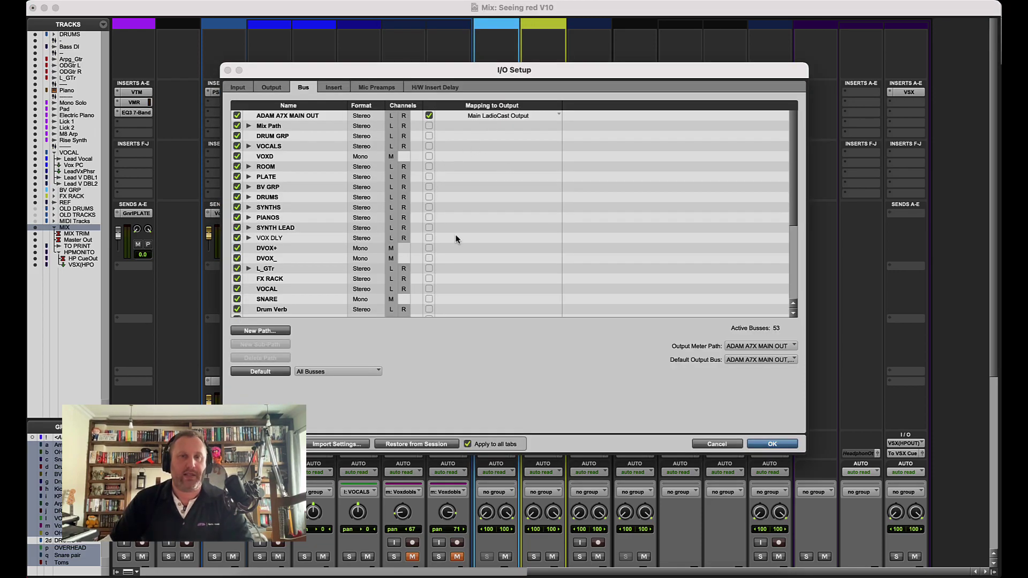
{"action": "scroll", "coordinate": [456, 238], "scroll_direction": "down", "scroll_amount": 5}
{"action": "left_click", "coordinate": [313, 281]}
{"action": "scroll", "coordinate": [304, 241], "scroll_direction": "up", "scroll_amount": 5}
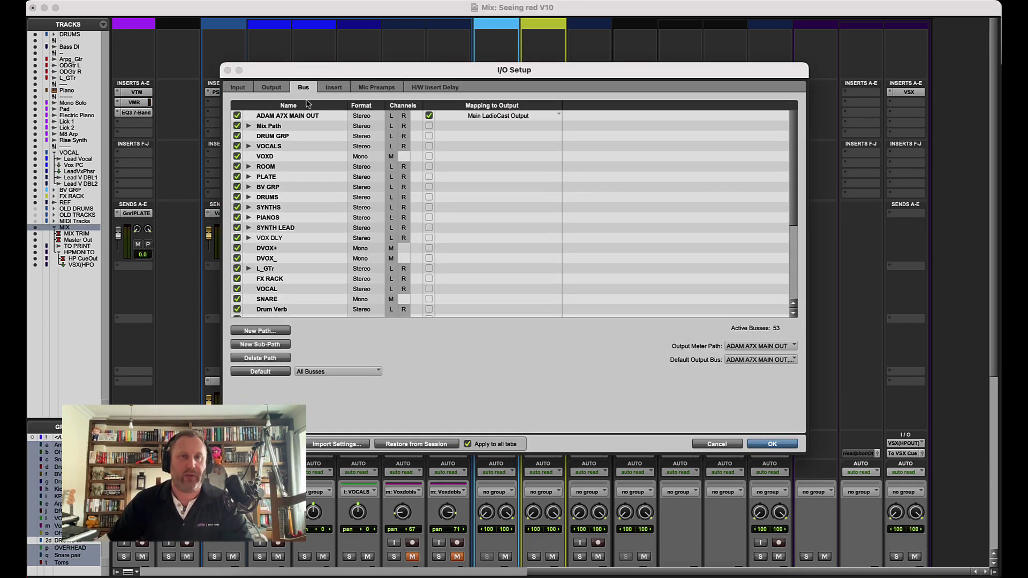
{"action": "left_click", "coordinate": [306, 119]}
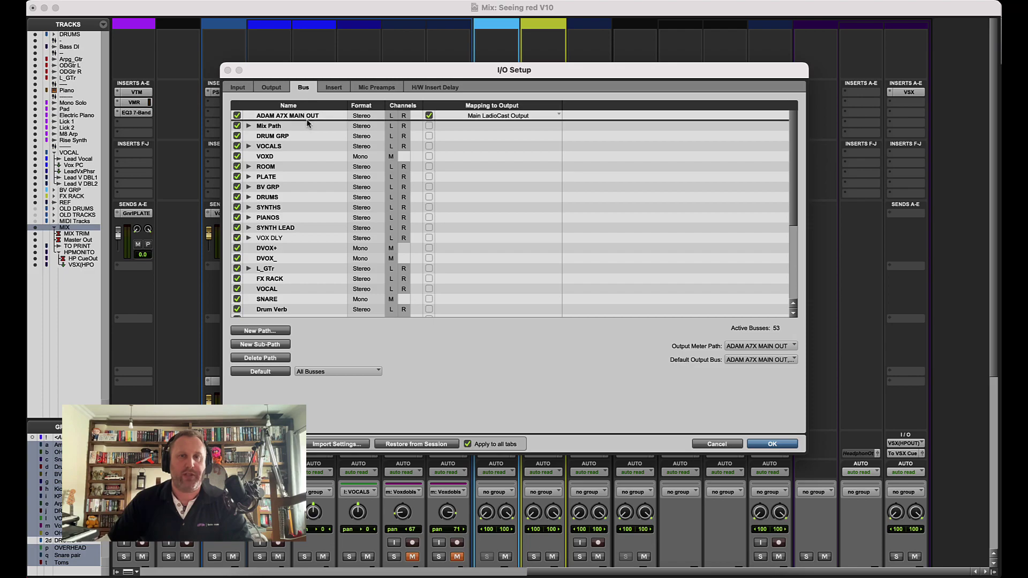
{"action": "left_click", "coordinate": [274, 87]}
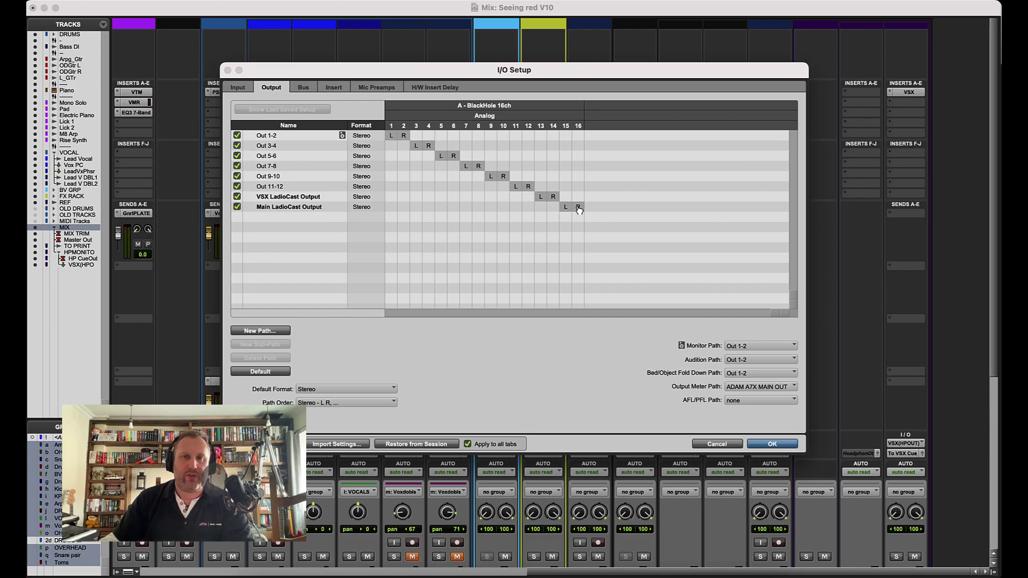
{"action": "left_click", "coordinate": [303, 88]}
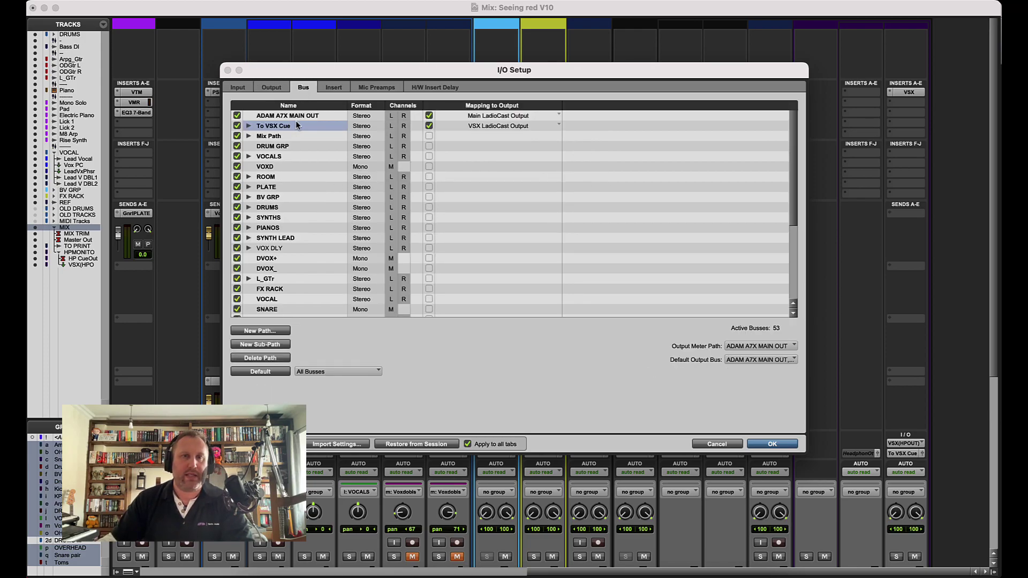
{"action": "left_click", "coordinate": [471, 113]}
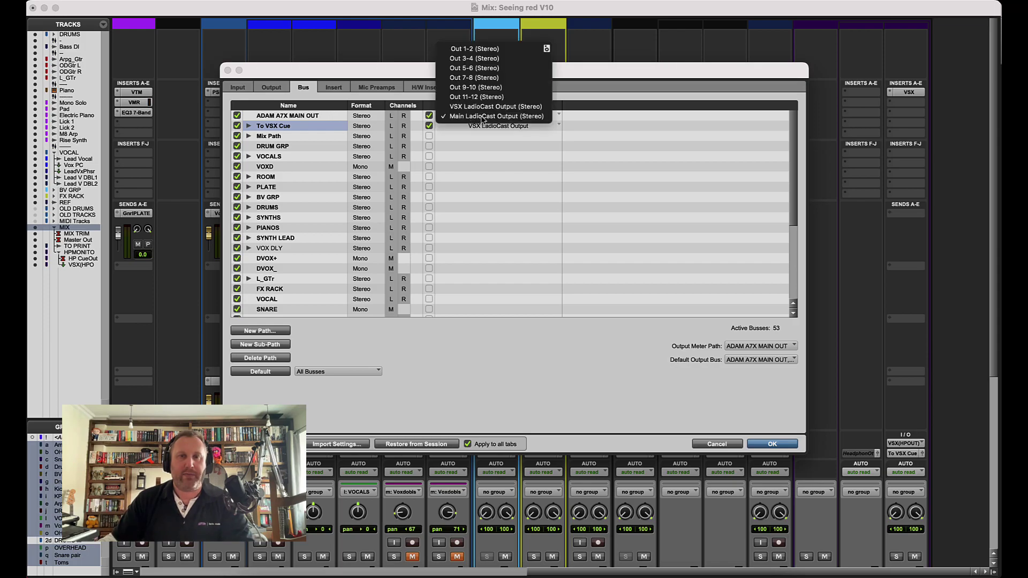
{"action": "left_click", "coordinate": [280, 119]}
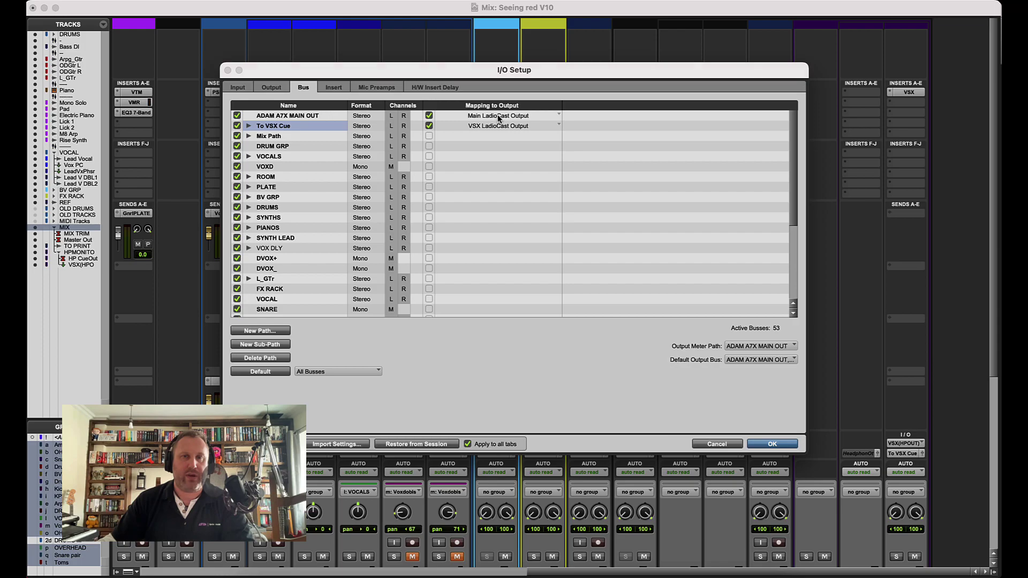
{"action": "left_click", "coordinate": [271, 88]}
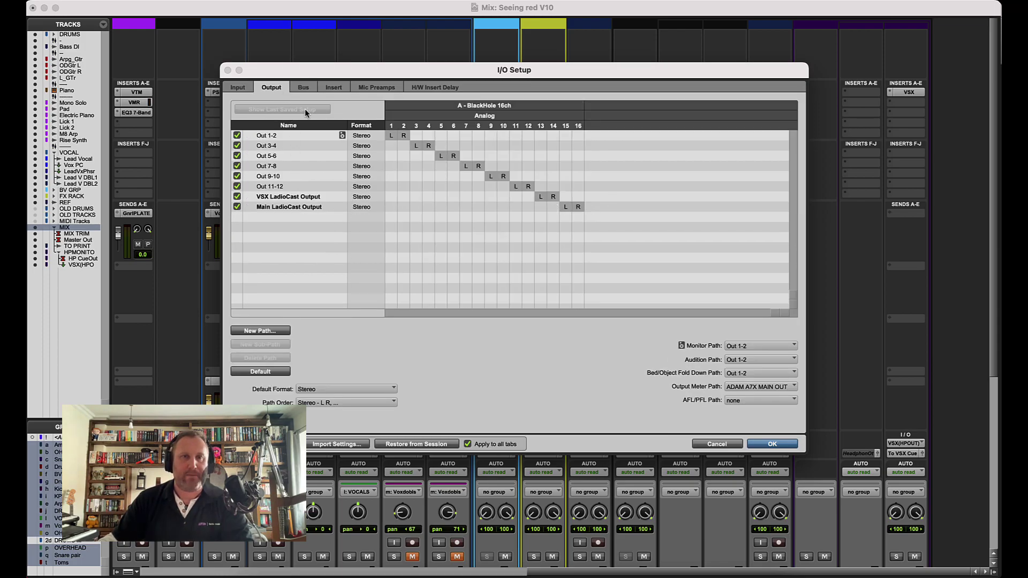
{"action": "left_click", "coordinate": [715, 445]}
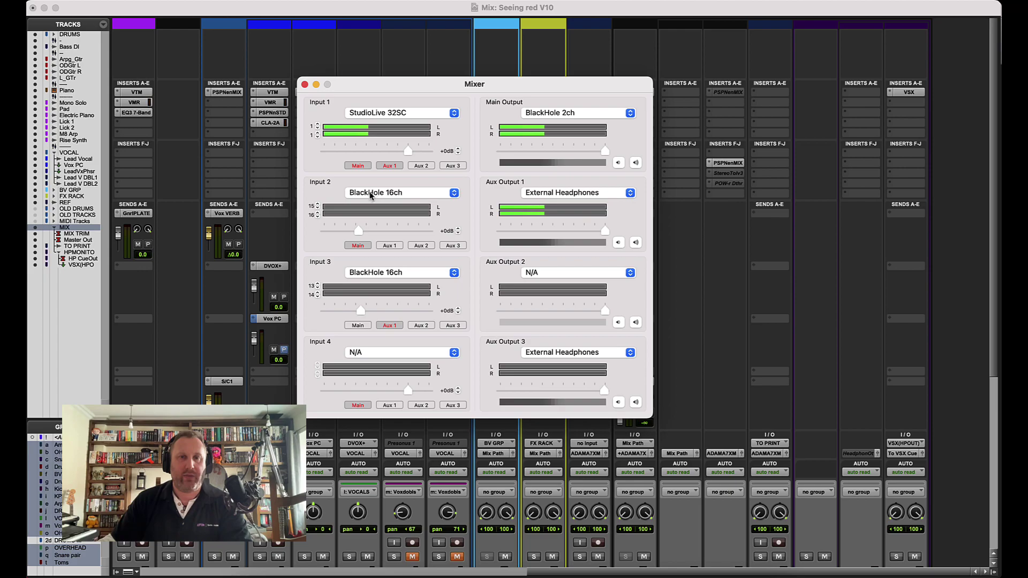
{"action": "left_click", "coordinate": [408, 199]}
{"action": "left_click", "coordinate": [399, 198]}
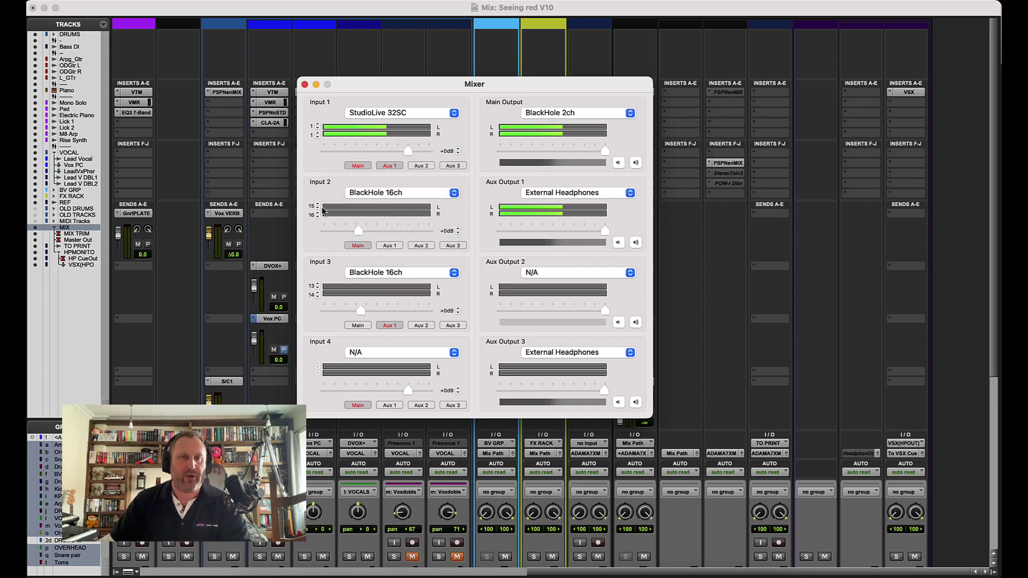
{"action": "left_click", "coordinate": [318, 205]}
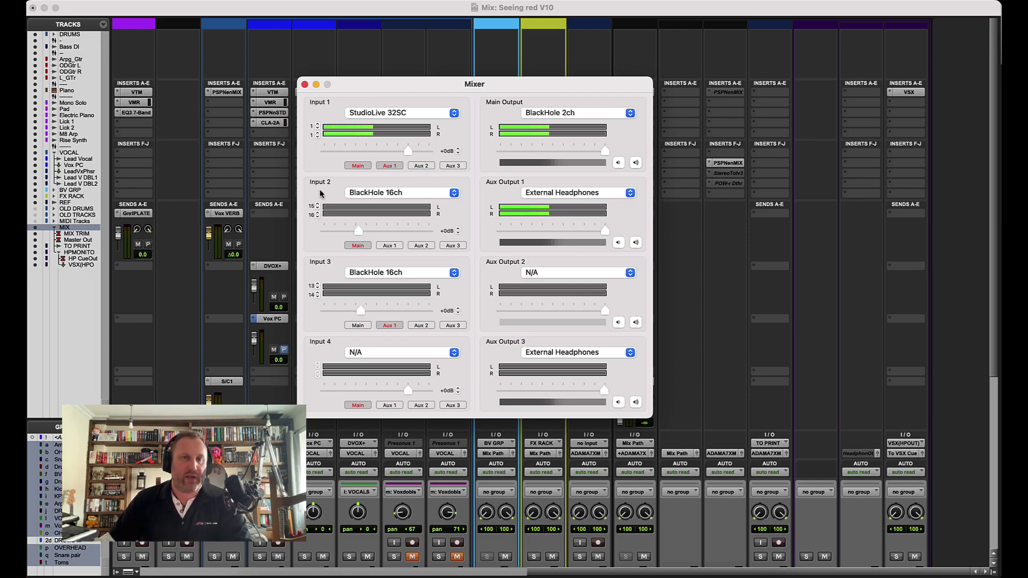
{"action": "left_click", "coordinate": [318, 294]}
{"action": "left_click", "coordinate": [318, 294]}
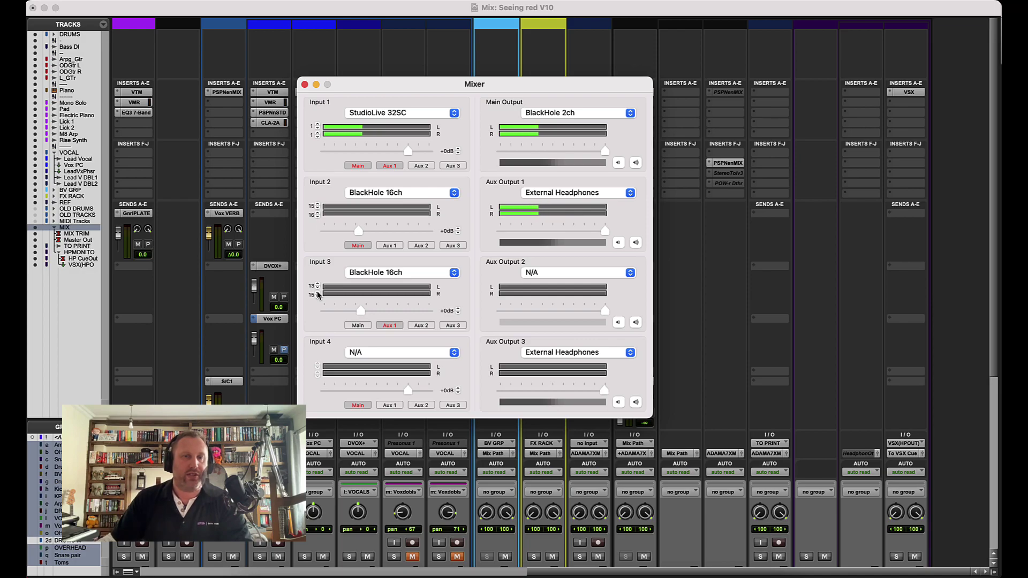
{"action": "left_click", "coordinate": [317, 295]}
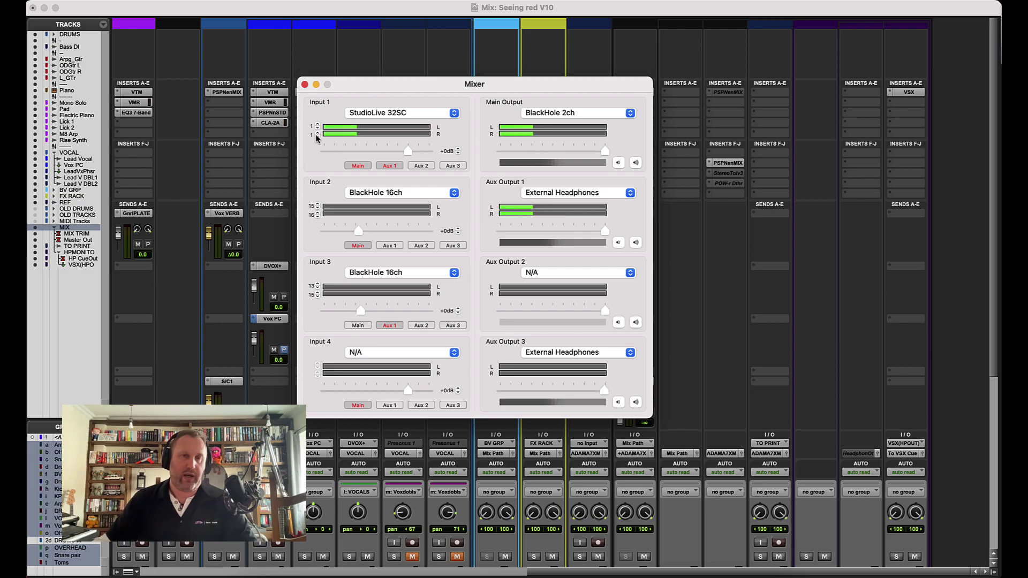
{"action": "left_click", "coordinate": [318, 138]}
{"action": "left_click", "coordinate": [319, 133]}
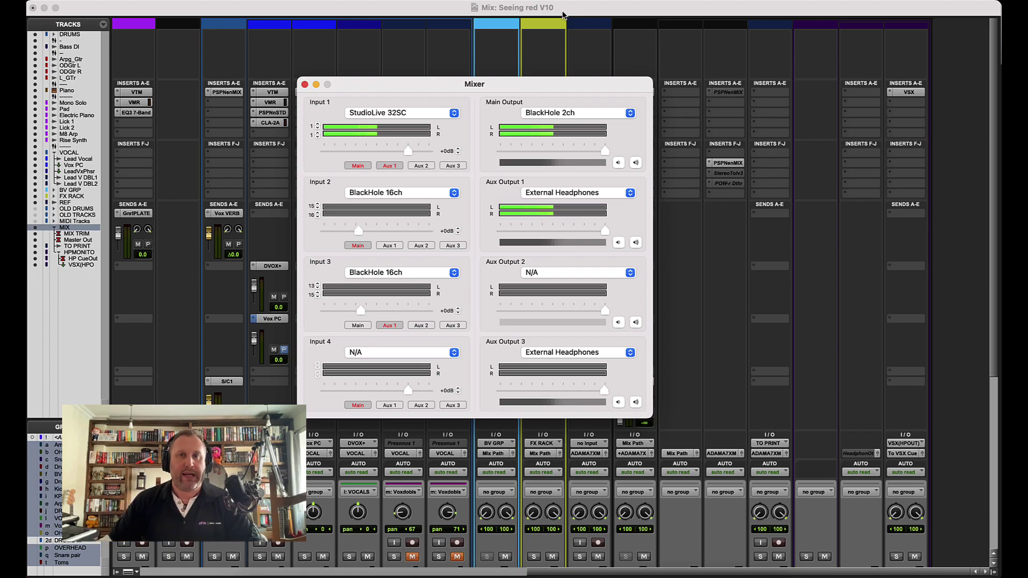
{"action": "left_click", "coordinate": [563, 12]}
{"action": "key", "text": "super+Tab"}
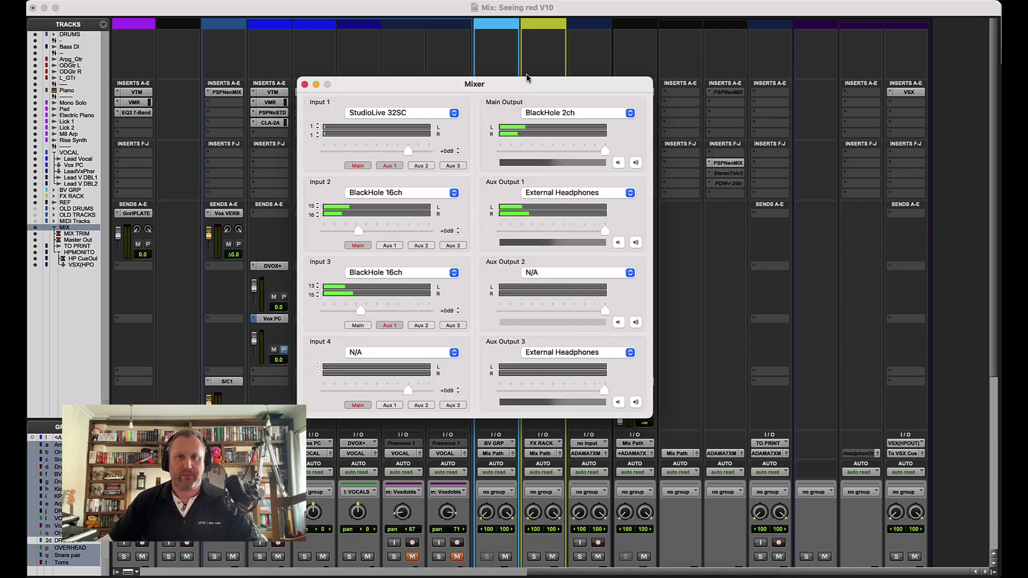
{"action": "mouse_move", "coordinate": [363, 230]}
{"action": "left_mouse_down"}
{"action": "mouse_move", "coordinate": [408, 234]}
{"action": "mouse_move", "coordinate": [385, 234]}
{"action": "left_mouse_up"}
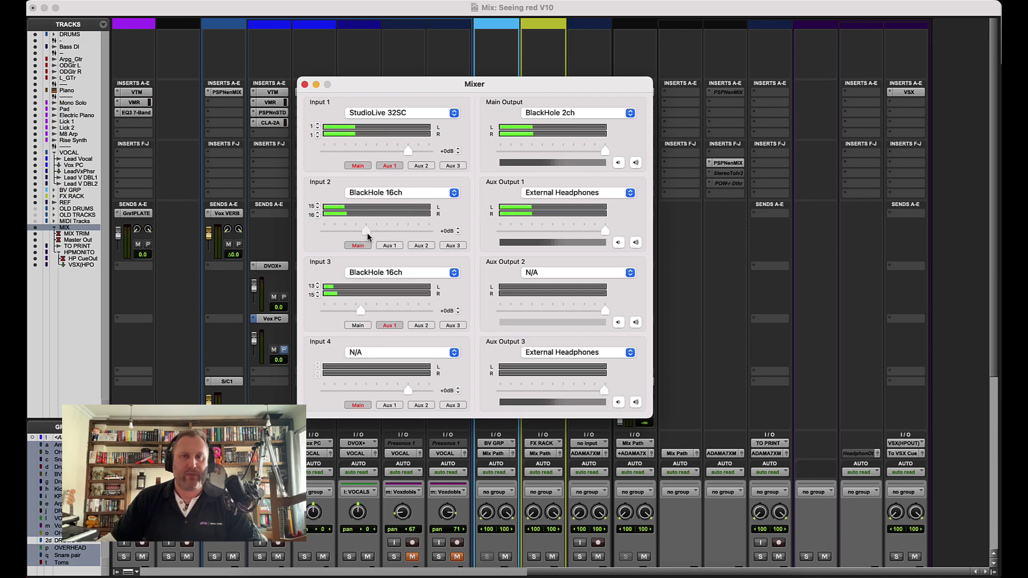
{"action": "left_click_drag", "start_coordinate": [385, 234], "coordinate": [362, 236]}
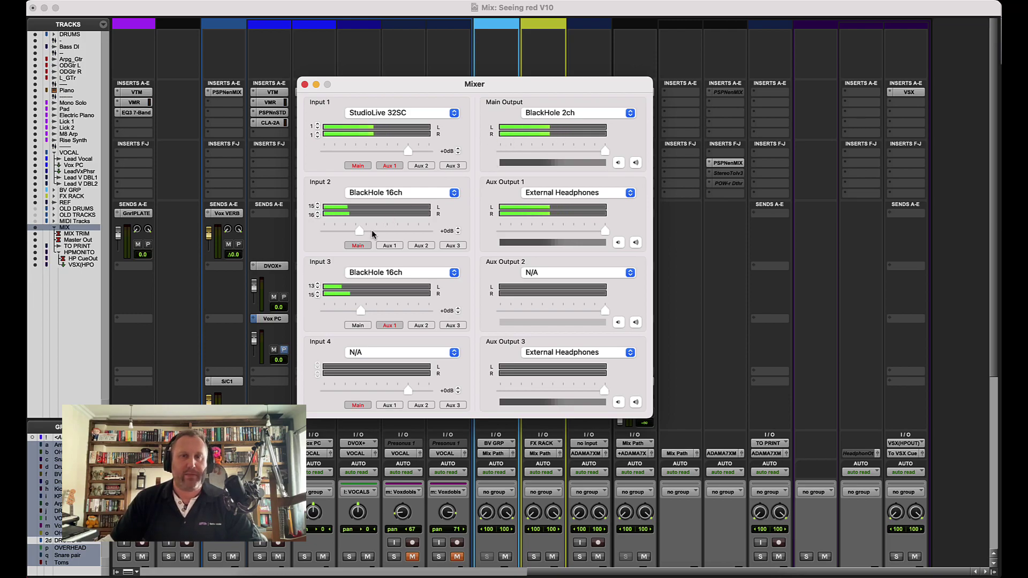
{"action": "left_click", "coordinate": [363, 250]}
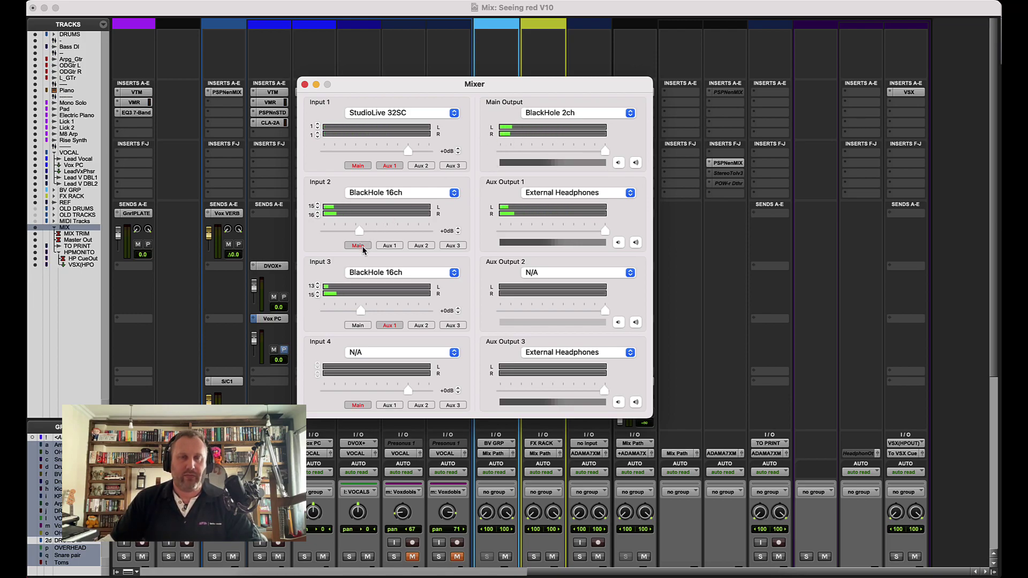
{"action": "left_click", "coordinate": [432, 12]}
{"action": "key", "text": "super+Tab"}
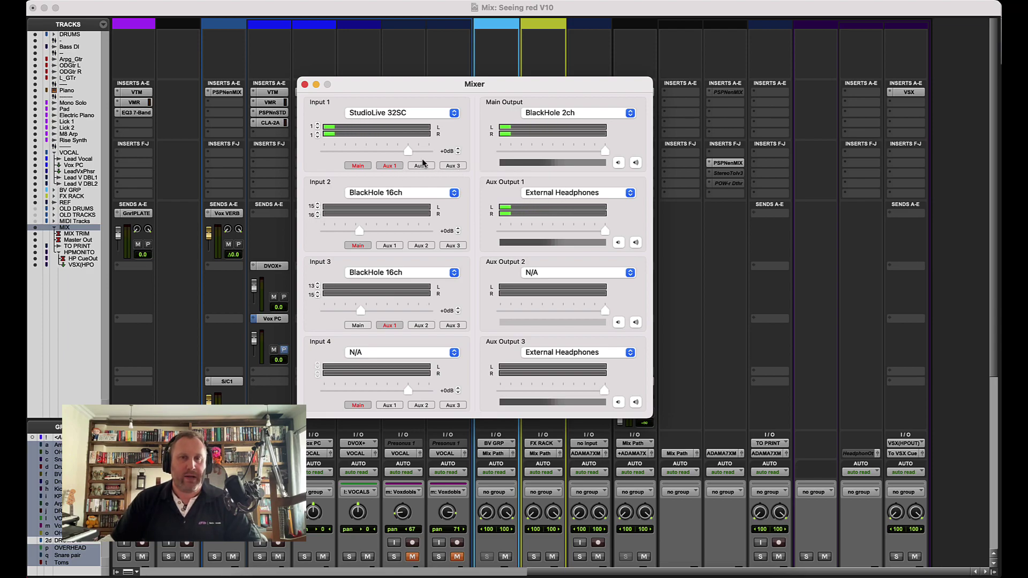
{"action": "left_click", "coordinate": [387, 166]}
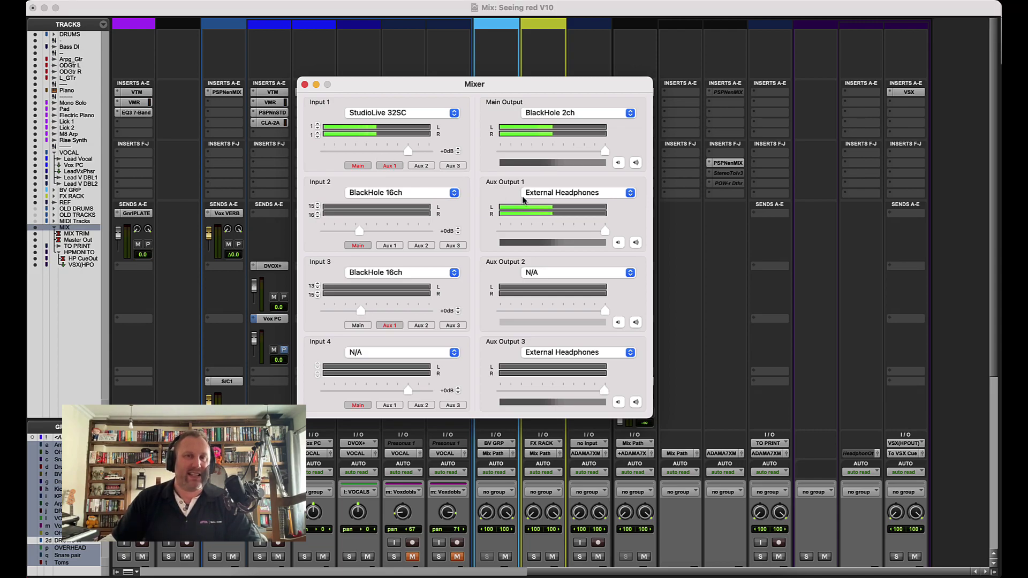
{"action": "left_click", "coordinate": [390, 167]}
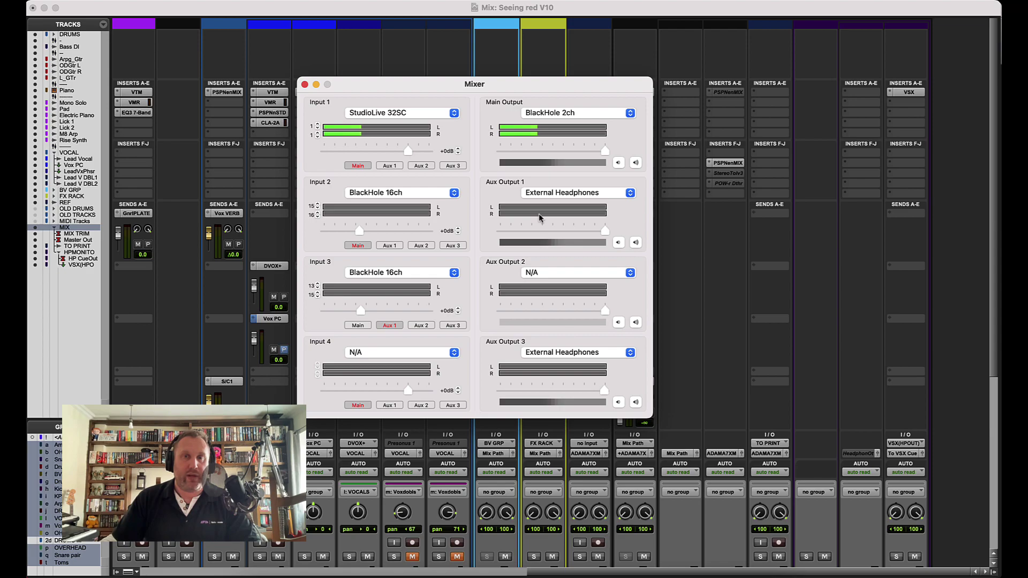
{"action": "left_click", "coordinate": [394, 165]}
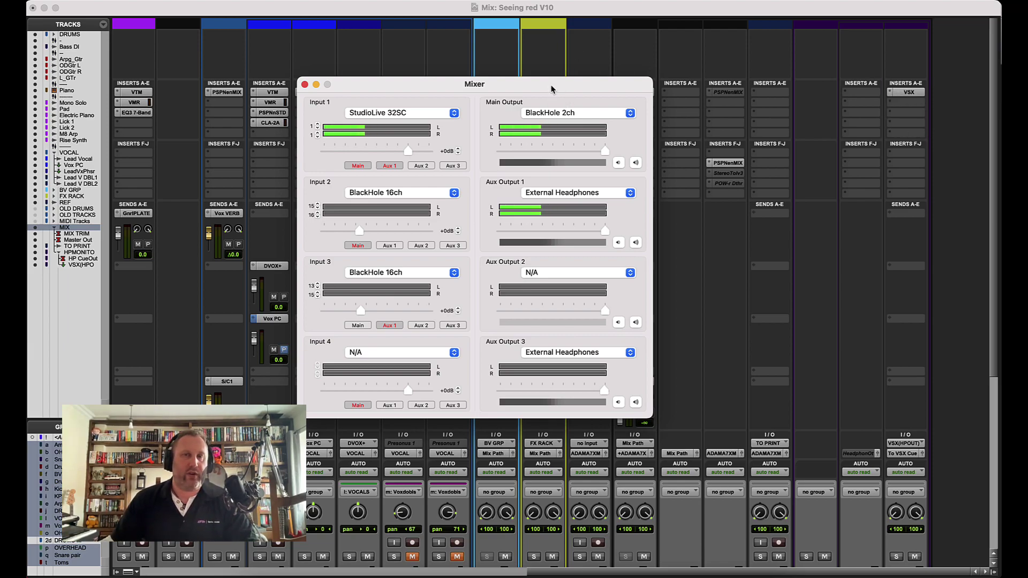
{"action": "left_click", "coordinate": [552, 16]}
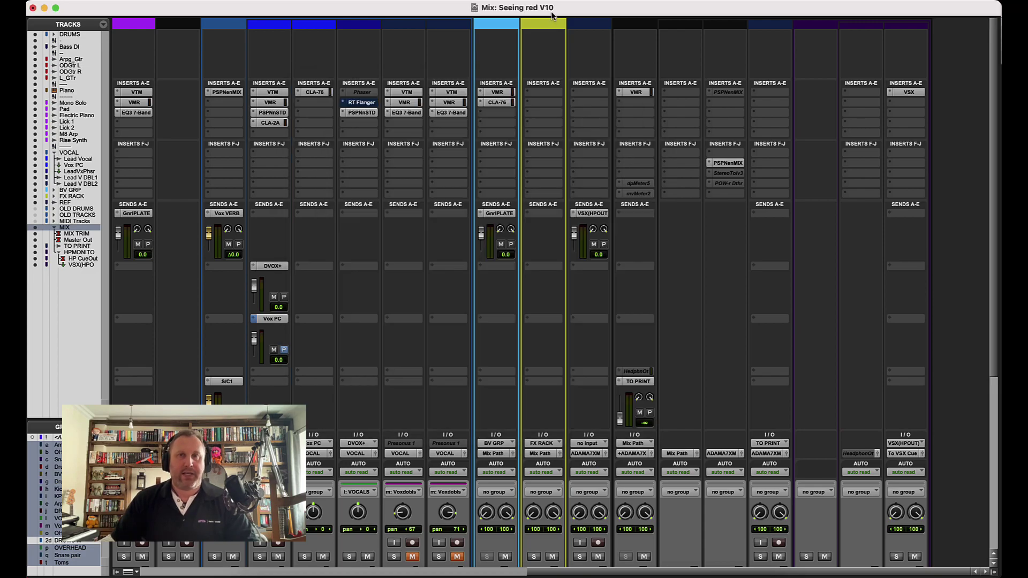
{"action": "left_click", "coordinate": [406, 2]}
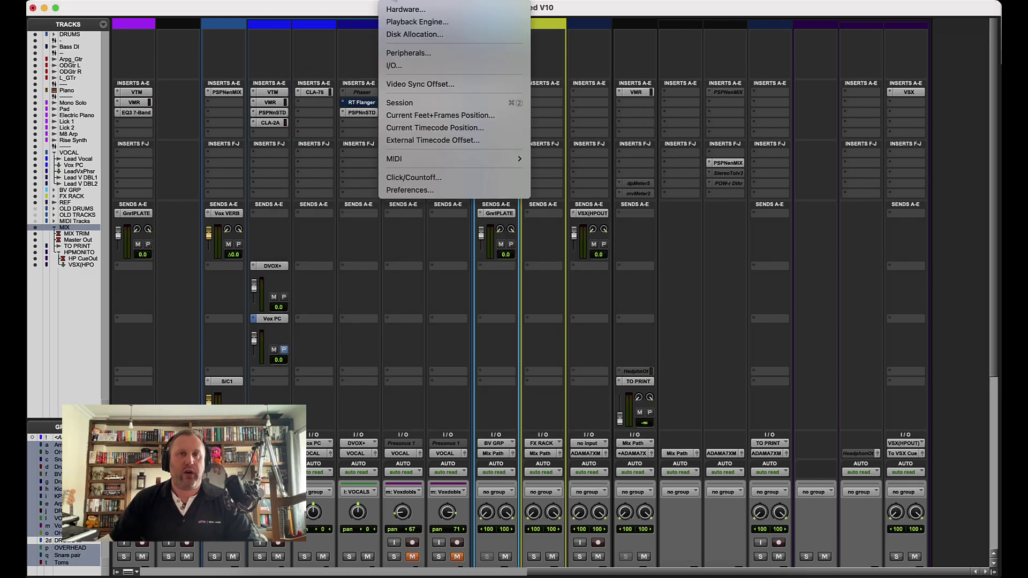
{"action": "left_click", "coordinate": [406, 64]}
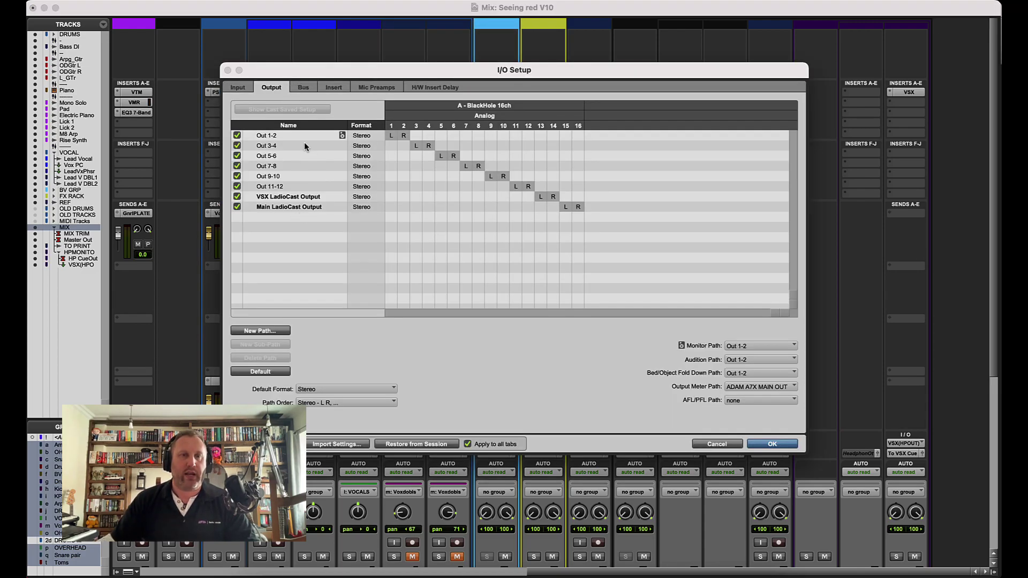
{"action": "left_click", "coordinate": [309, 199]}
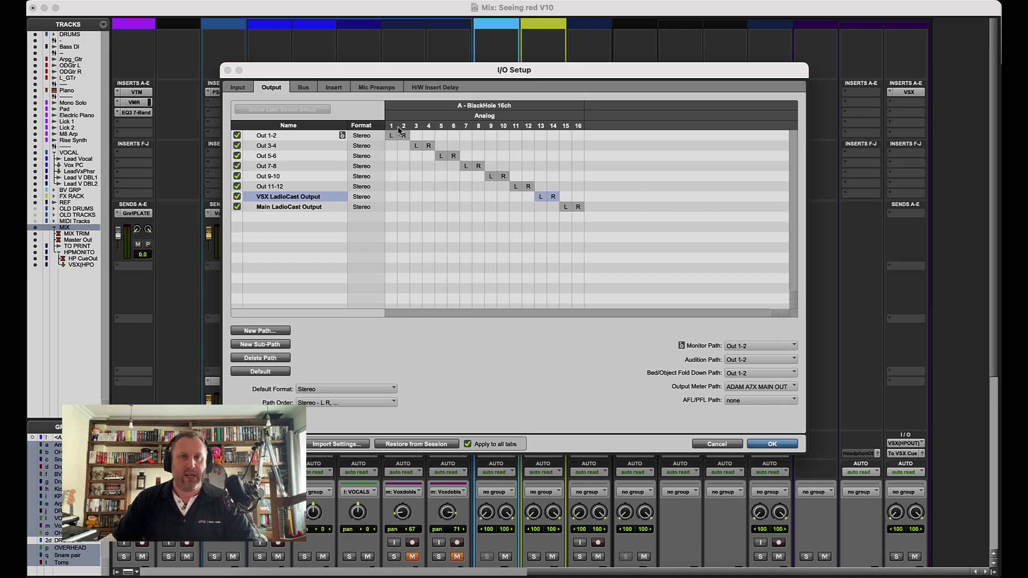
{"action": "left_click", "coordinate": [303, 87]}
{"action": "scroll", "coordinate": [314, 133], "scroll_direction": "down", "scroll_amount": 5}
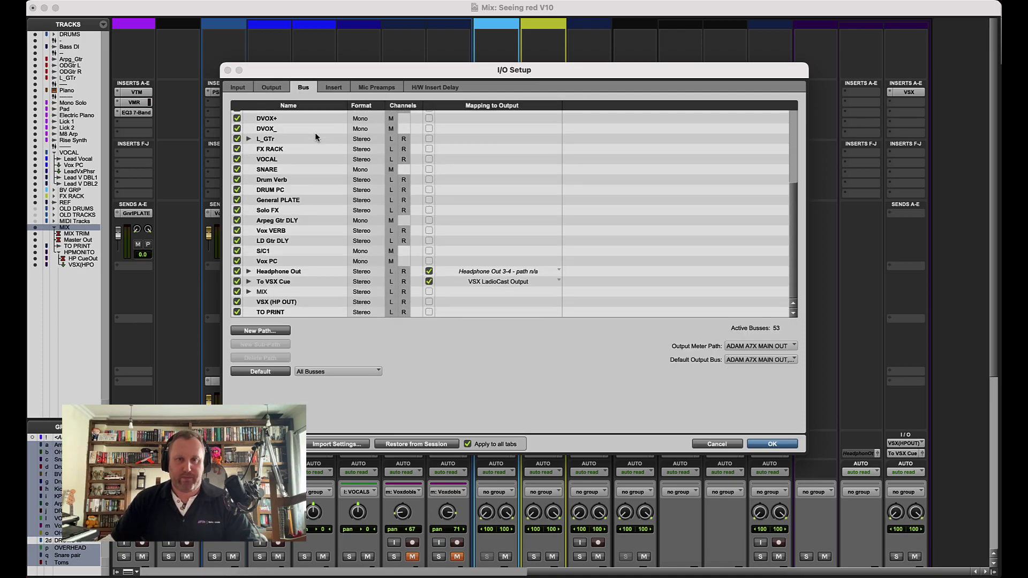
{"action": "left_click", "coordinate": [290, 282]}
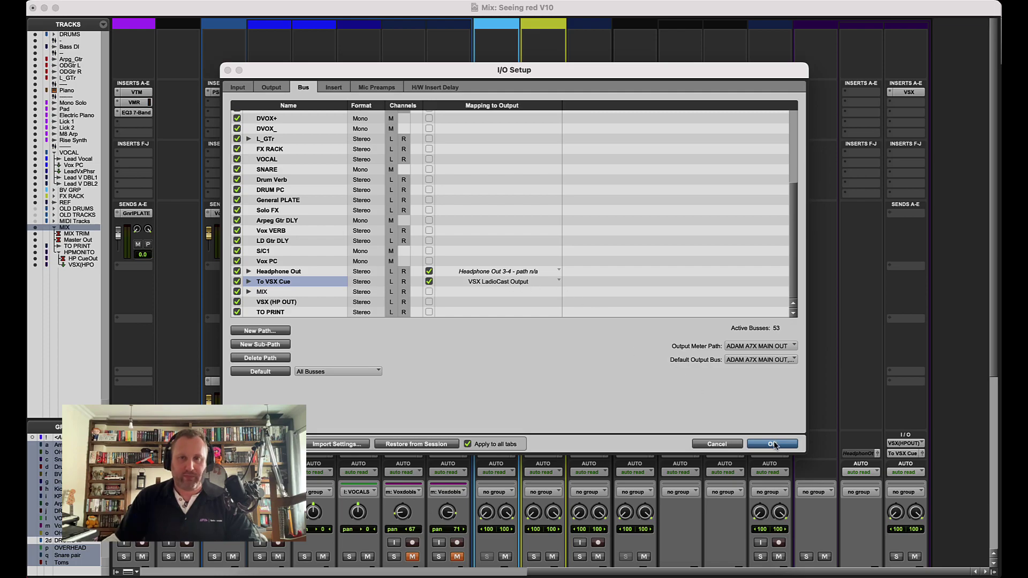
Step: Close the path setup and check the MIX track's output path without changing it
{"action": "key", "text": "Return"}
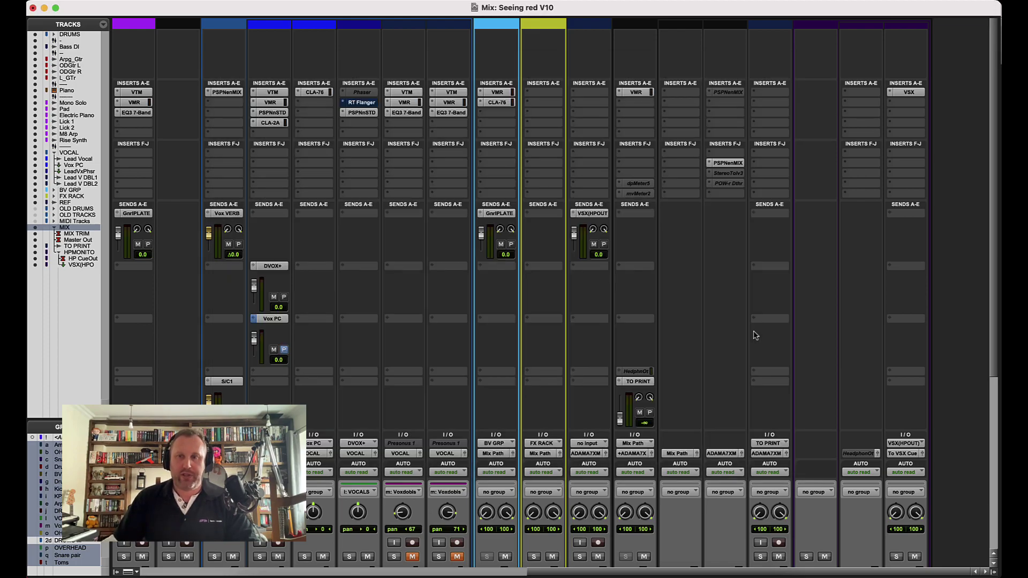
{"action": "scroll", "coordinate": [689, 217], "scroll_direction": "down", "scroll_amount": 5}
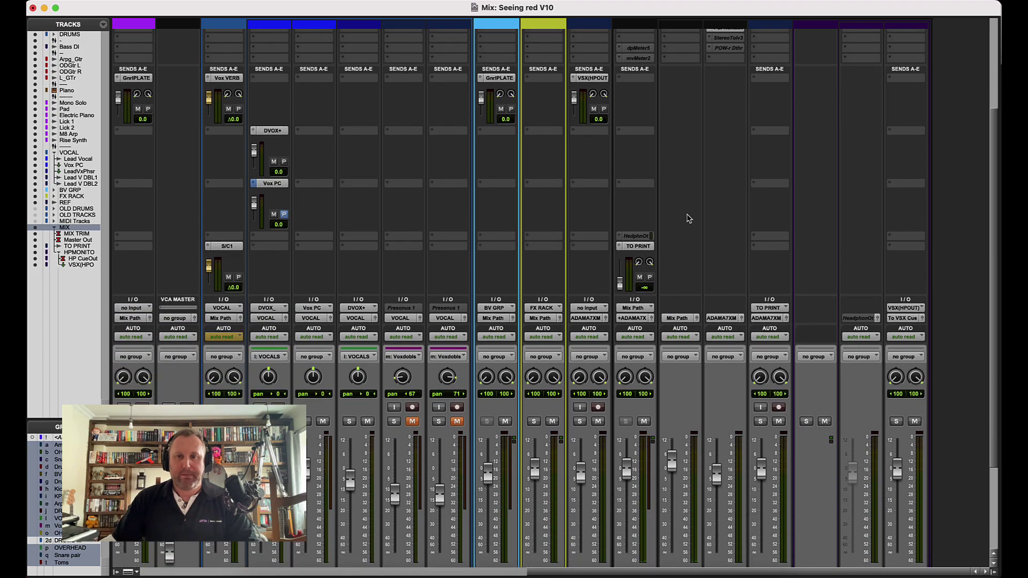
{"action": "scroll", "coordinate": [689, 218], "scroll_direction": "down", "scroll_amount": 8}
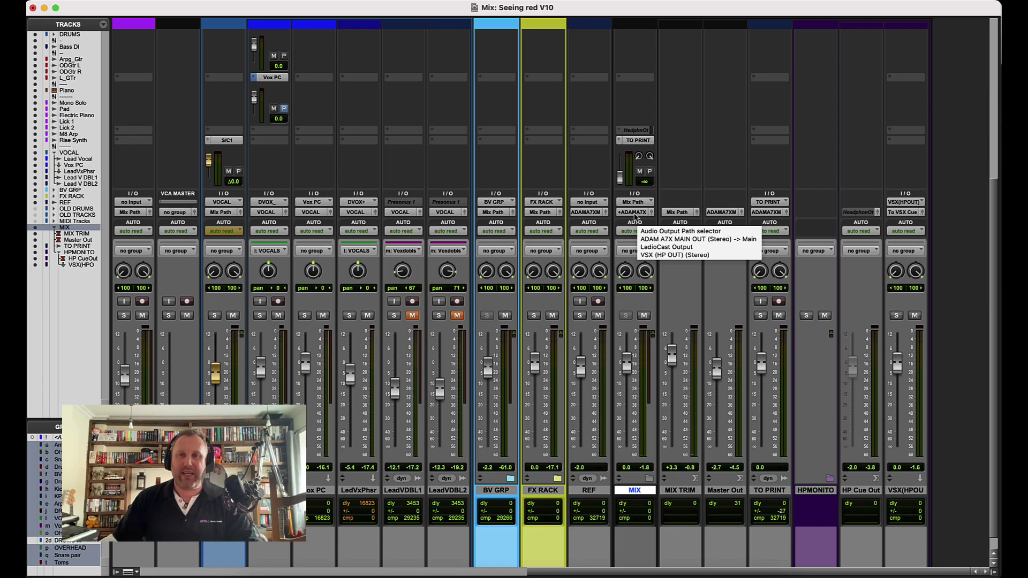
{"action": "left_click", "coordinate": [635, 212]}
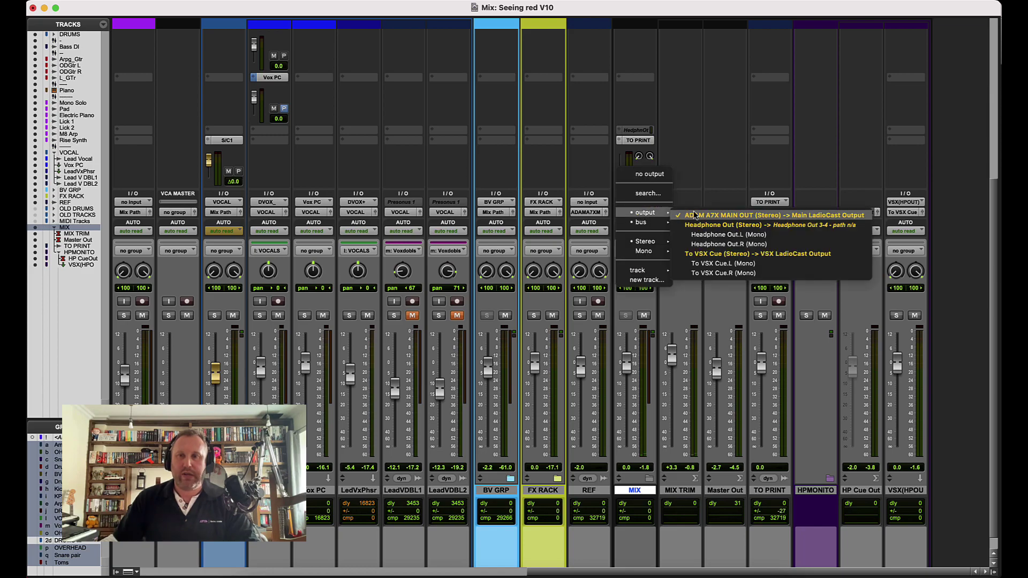
{"action": "mouse_move", "coordinate": [642, 223]}
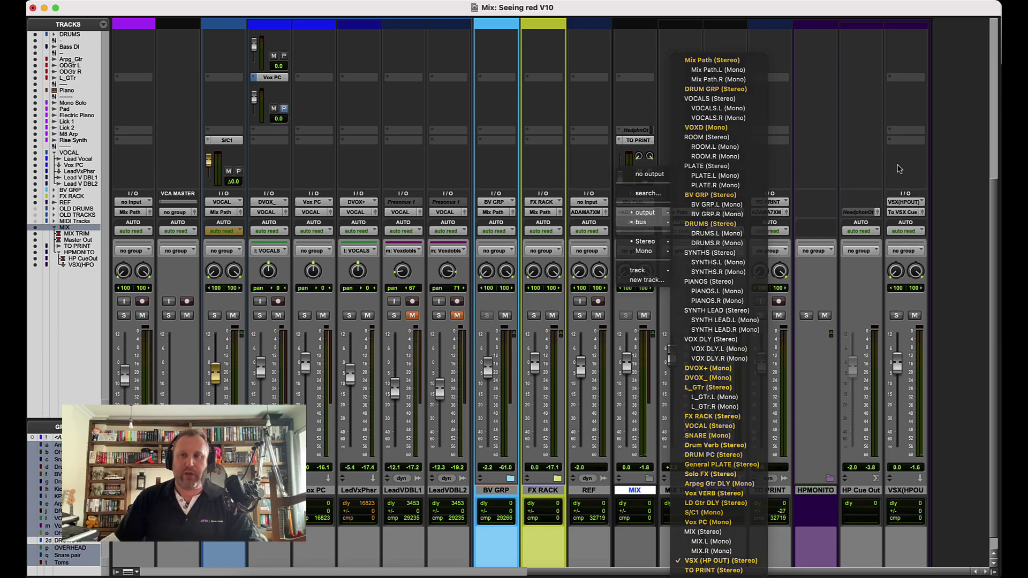
{"action": "left_click", "coordinate": [900, 169]}
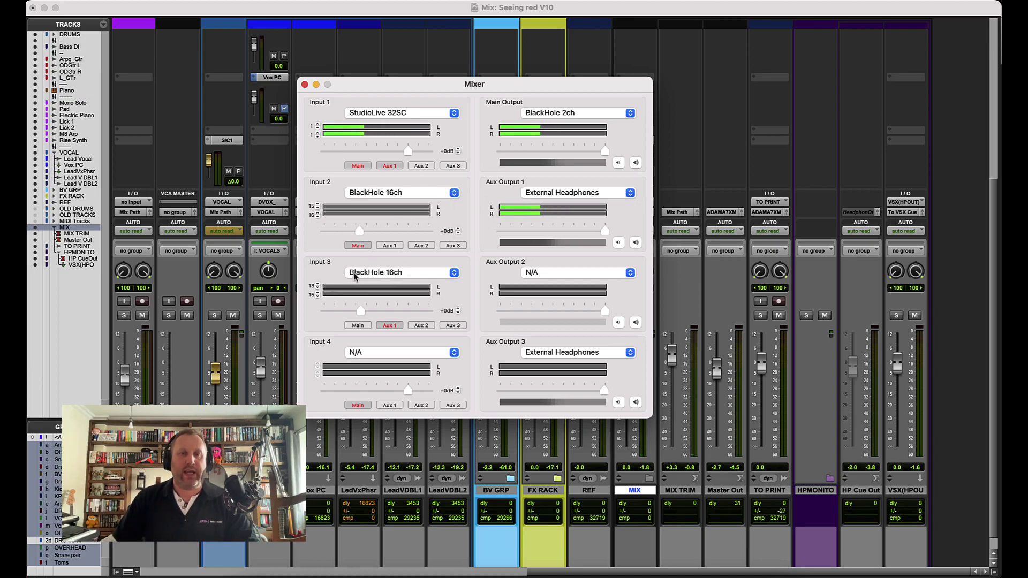
Step: Step Input 3's right channel to 15, glancing back at the Pro Tools mix
{"action": "left_click", "coordinate": [317, 295]}
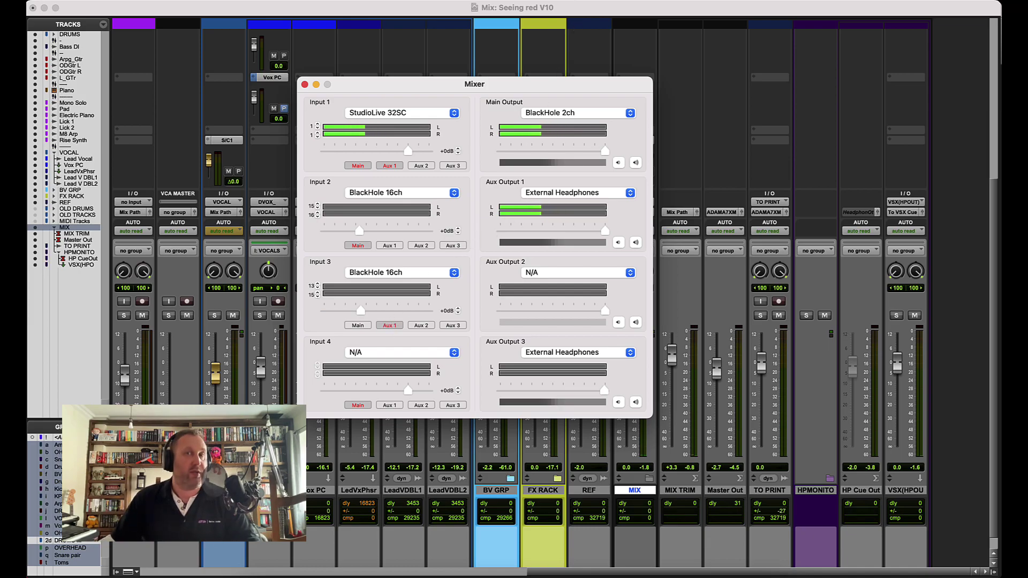
{"action": "left_click", "coordinate": [579, 8]}
{"action": "key", "text": "super+Tab"}
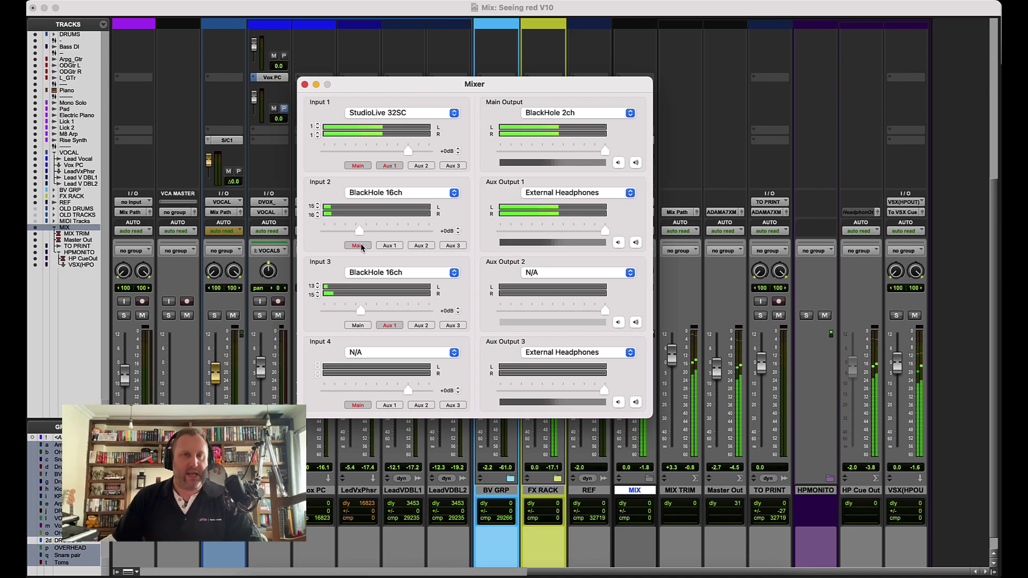
Step: Test the Main and Aux 1 buttons on Inputs 2 and 3, then restore their routing
{"action": "left_click", "coordinate": [359, 246]}
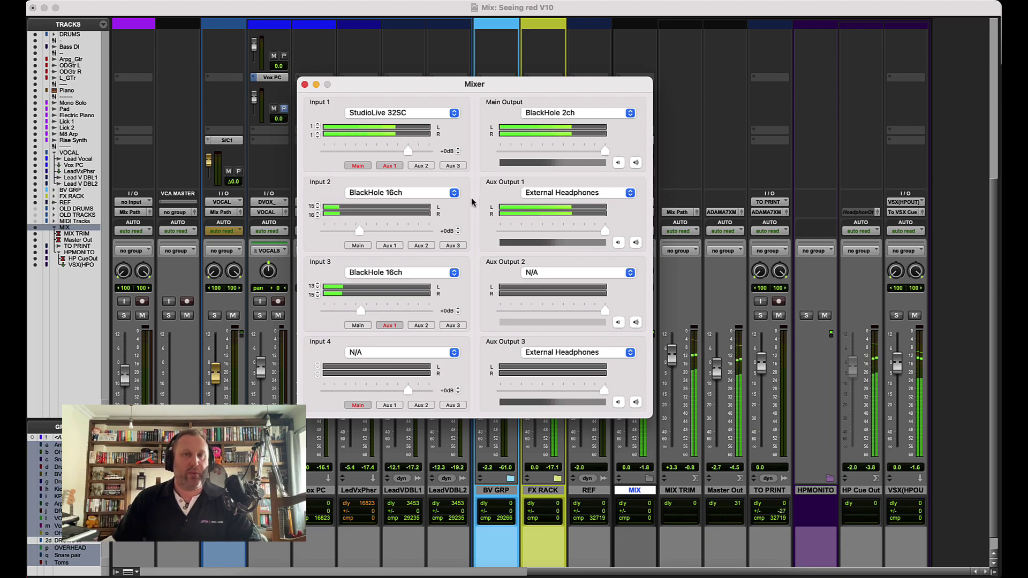
{"action": "left_click", "coordinate": [390, 325]}
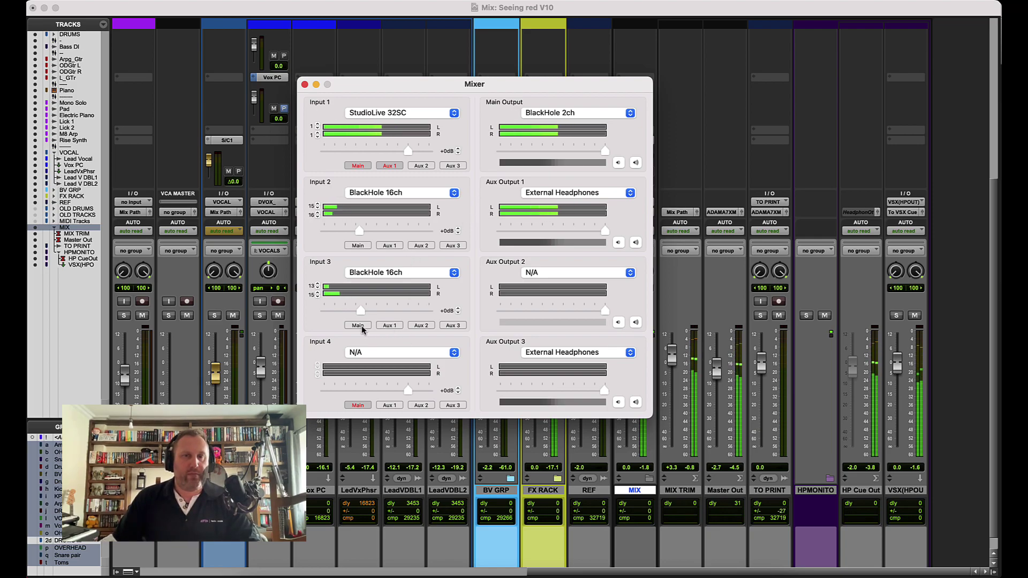
{"action": "left_click", "coordinate": [358, 326]}
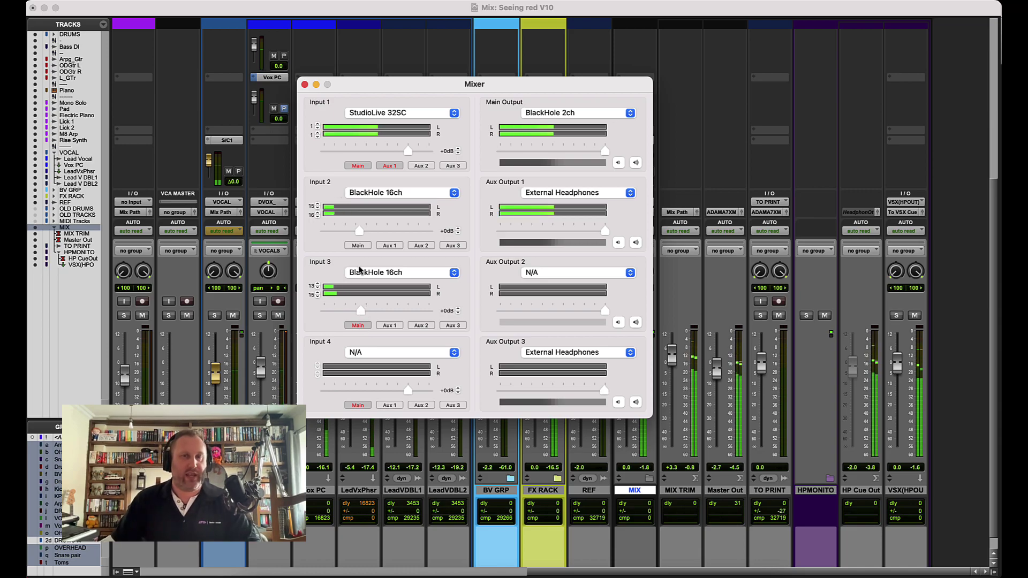
{"action": "left_click", "coordinate": [358, 326]}
{"action": "left_click", "coordinate": [389, 326]}
{"action": "left_click", "coordinate": [357, 246]}
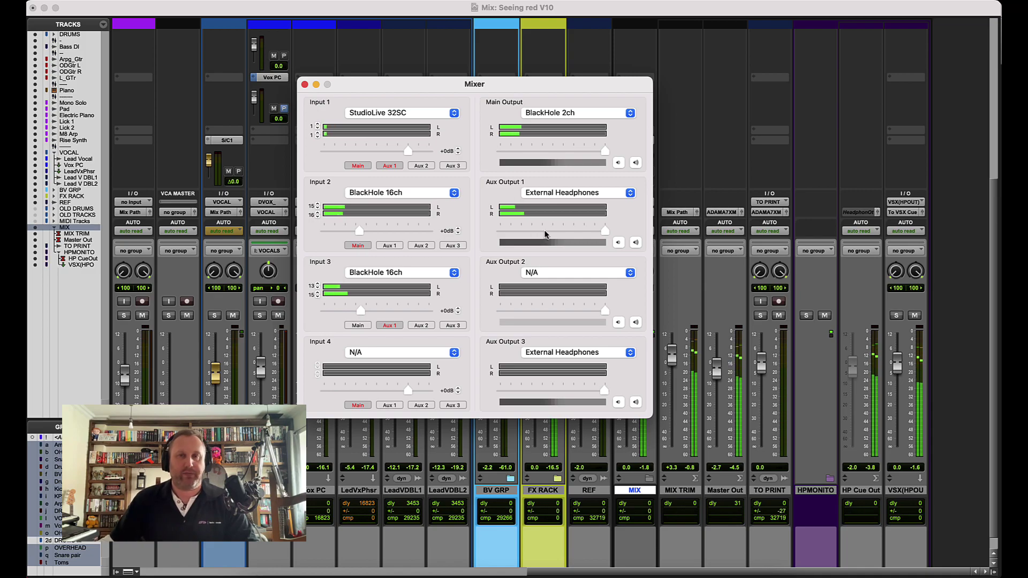
{"action": "left_click", "coordinate": [513, 12]}
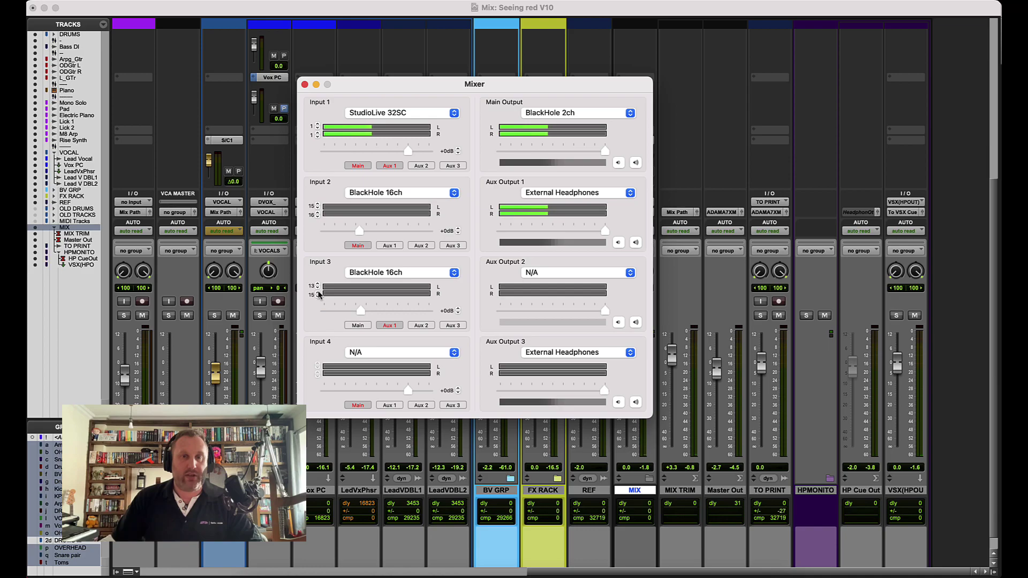
Step: Set Input 3's right channel to 14 so the cue uses BlackHole channels 13–14
{"action": "left_click", "coordinate": [317, 296]}
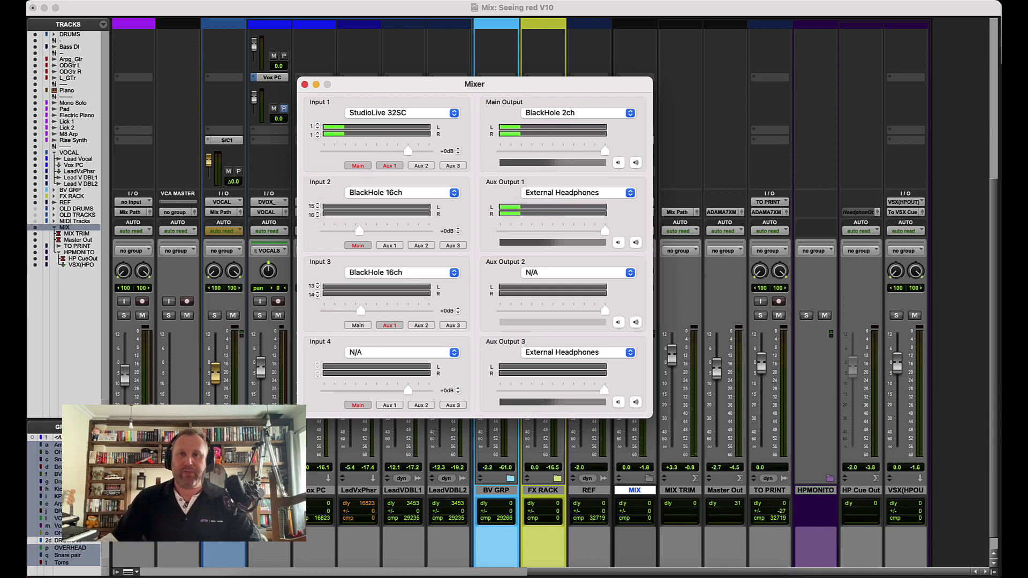
{"action": "key", "text": "super+Tab"}
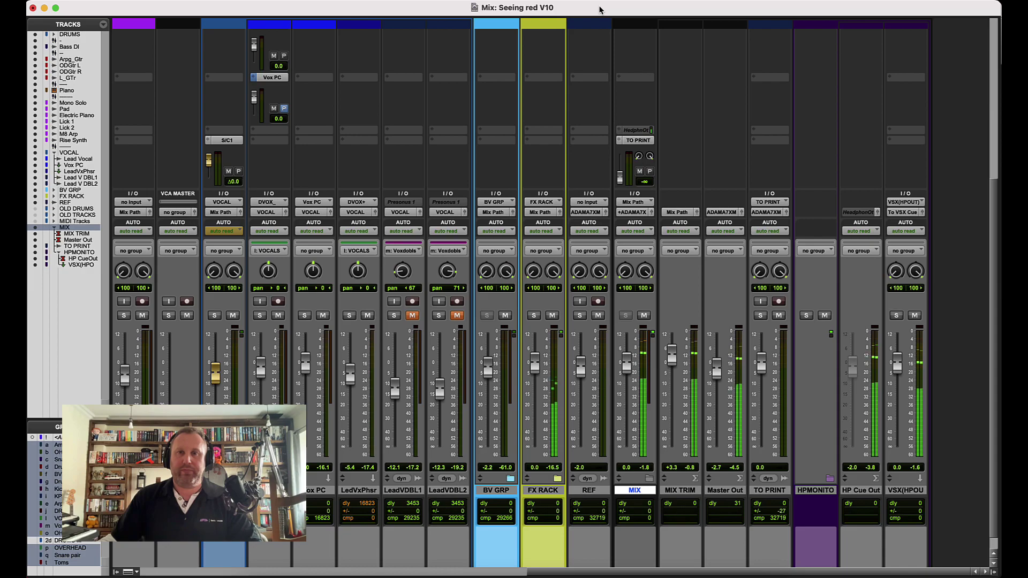
{"action": "key", "text": "super+Tab"}
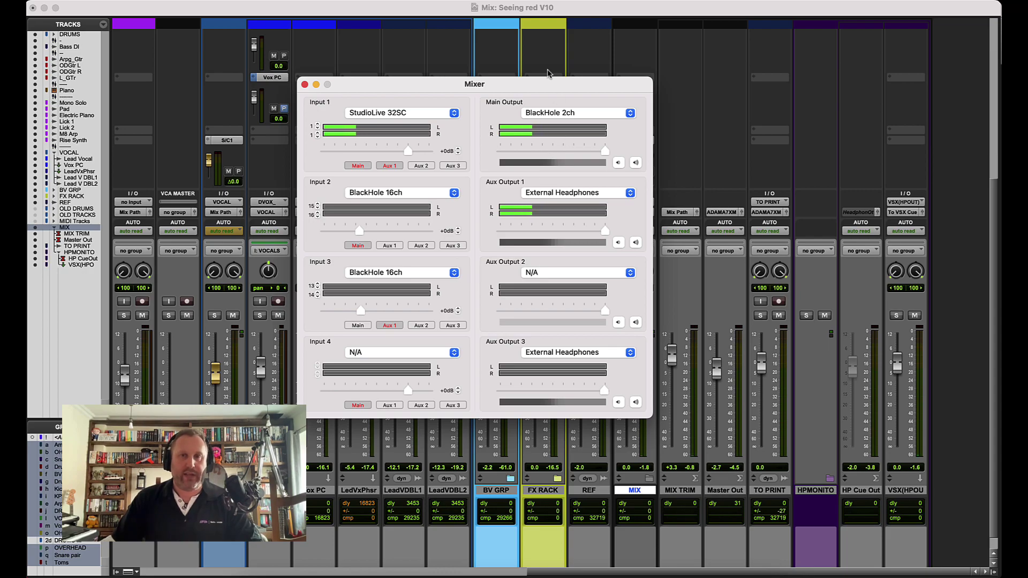
{"action": "left_click_drag", "start_coordinate": [549, 84], "coordinate": [549, 83]}
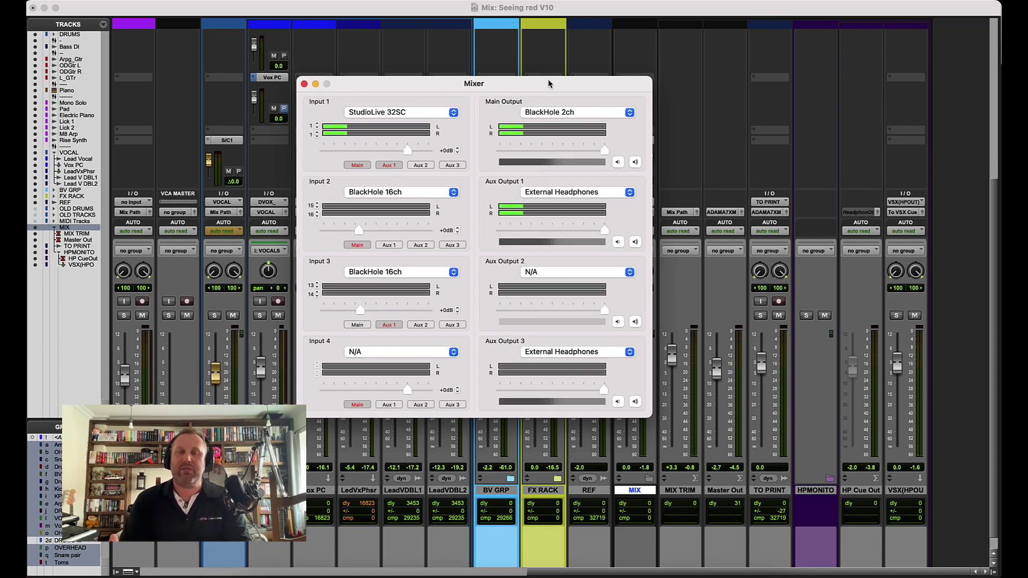